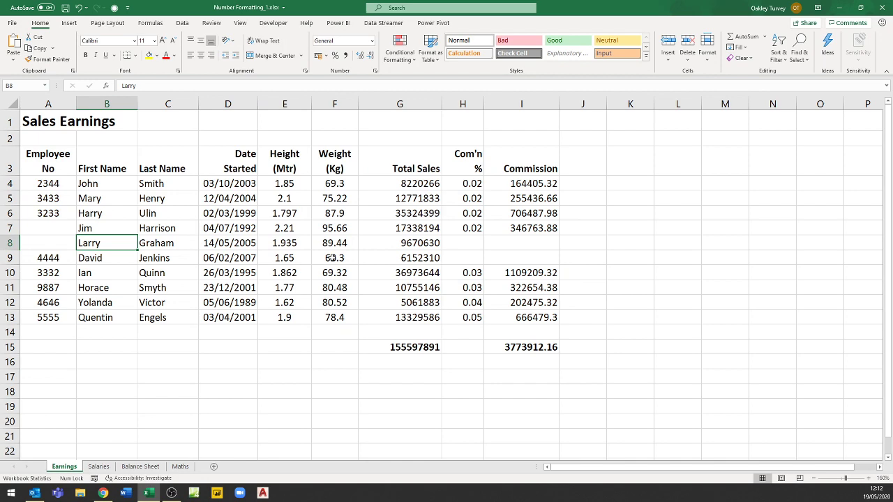
# Select the whole earnings table around B8, and mark the blank ranges A7:A8 and H8:I9 in turn.
pyautogui.hotkey('ctrl', 'a')
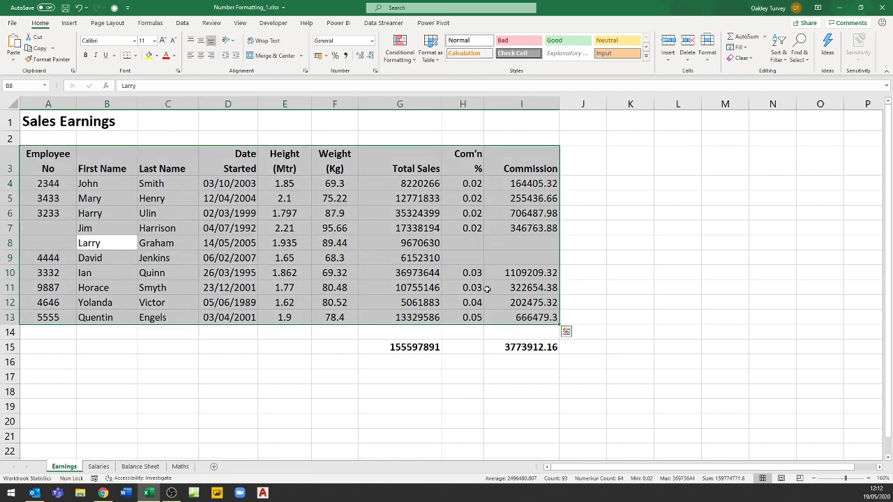
pyautogui.moveTo(50, 230); pyautogui.dragTo(49, 245)
pyautogui.moveTo(474, 244); pyautogui.dragTo(501, 256)
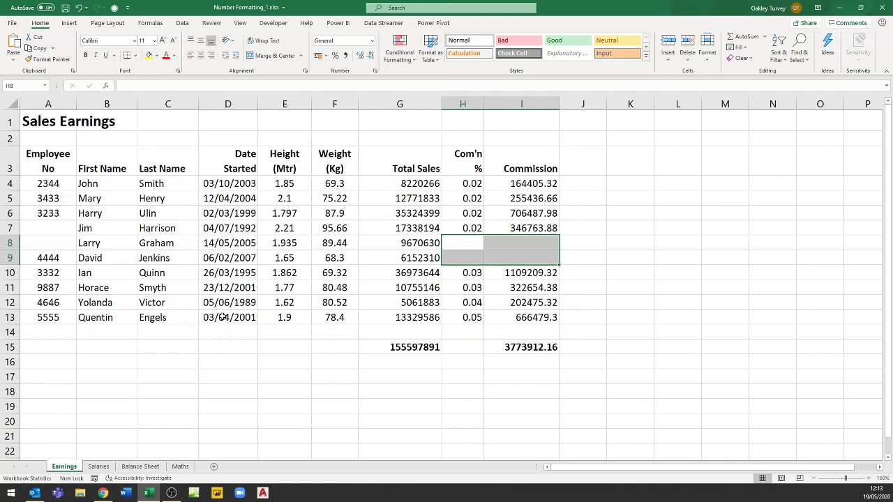
# Select the full data area starting from the title in A1, and compare it with the table region around B5.
pyautogui.hotkey('ctrl', 'Home')
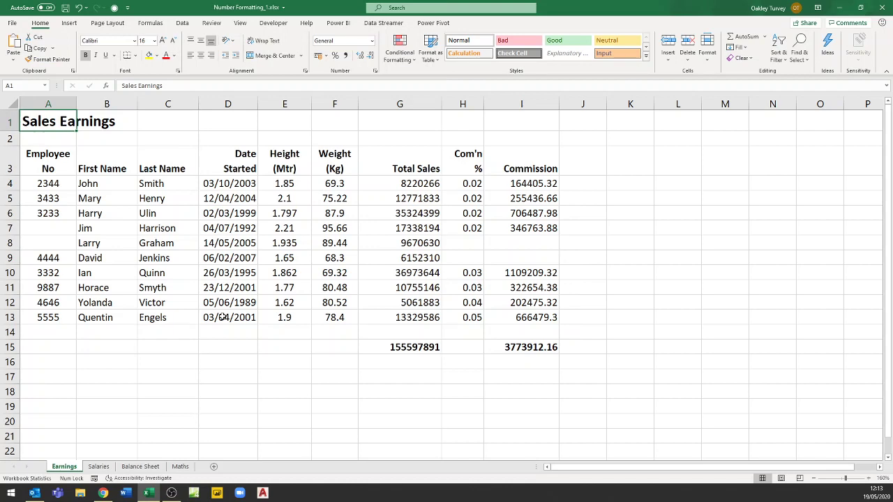
pyautogui.hotkey('ctrl', 'a')
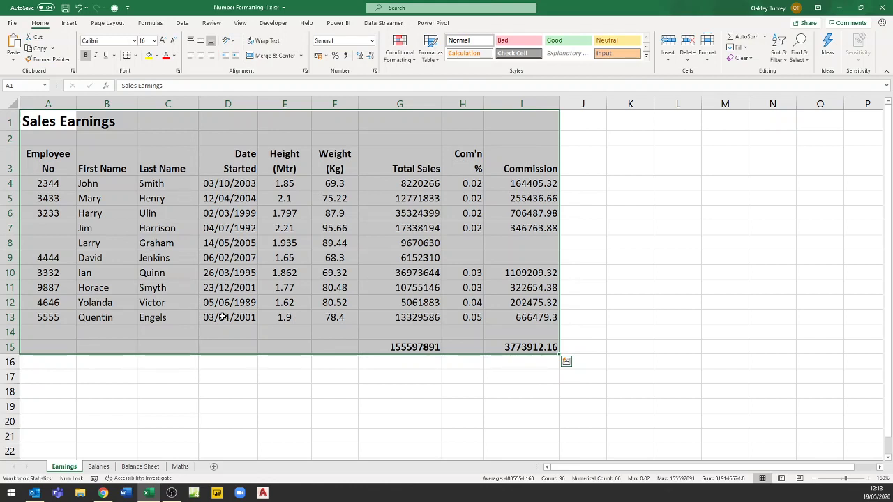
pyautogui.click(104, 198)
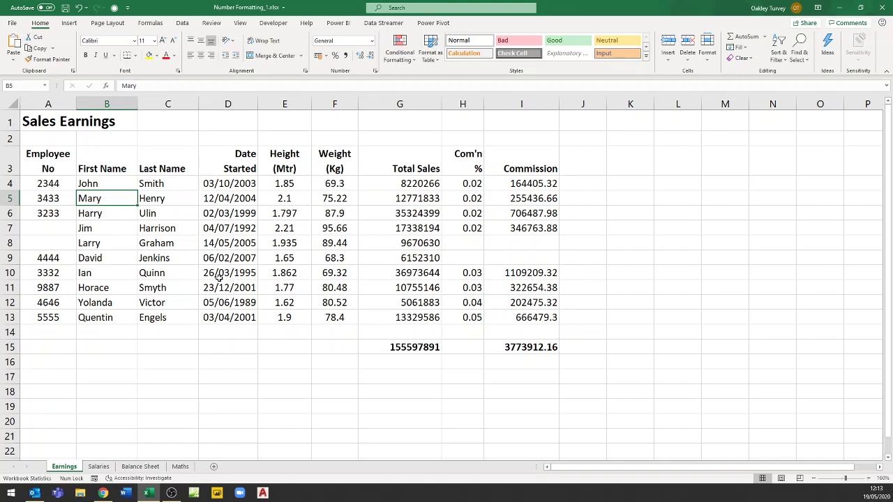
pyautogui.hotkey('ctrl', 'a')
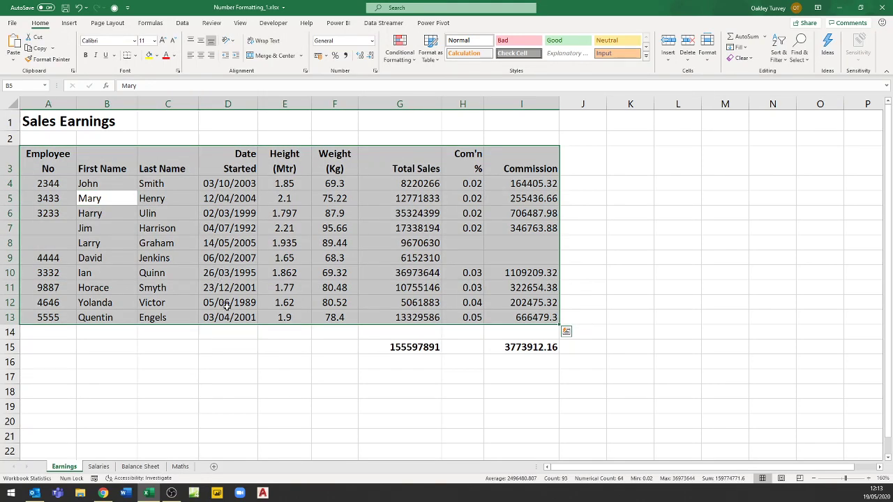
pyautogui.click(83, 218)
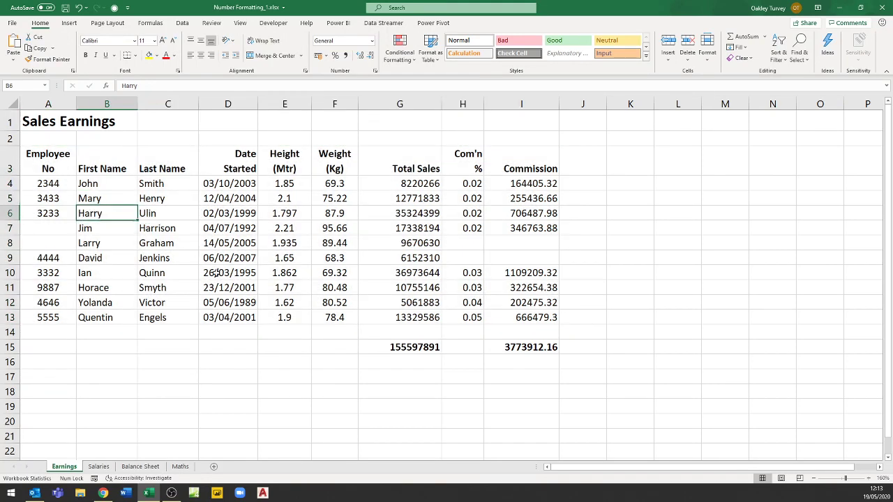
# Select all blank cells within the earnings table A3:I13 using Go To Special with the Blanks option.
pyautogui.hotkey('ctrl', 'a')
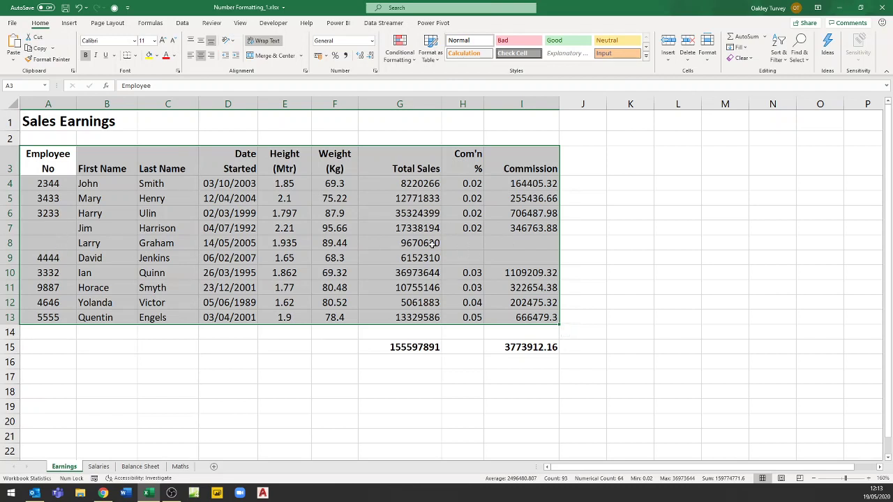
pyautogui.click(797, 61)
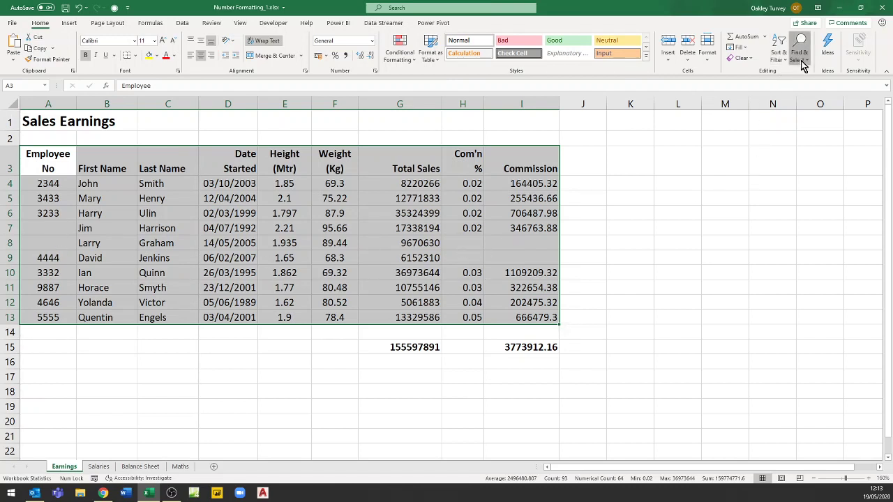
pyautogui.click(820, 113)
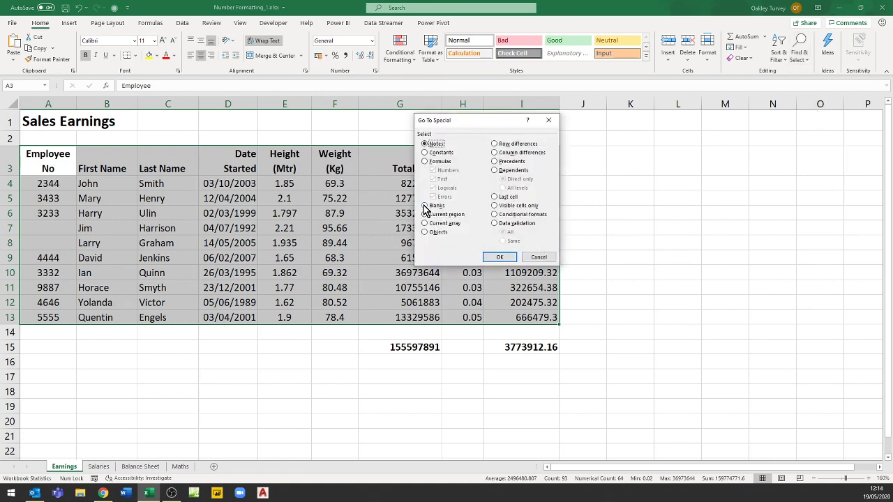
pyautogui.click(427, 206)
pyautogui.click(502, 257)
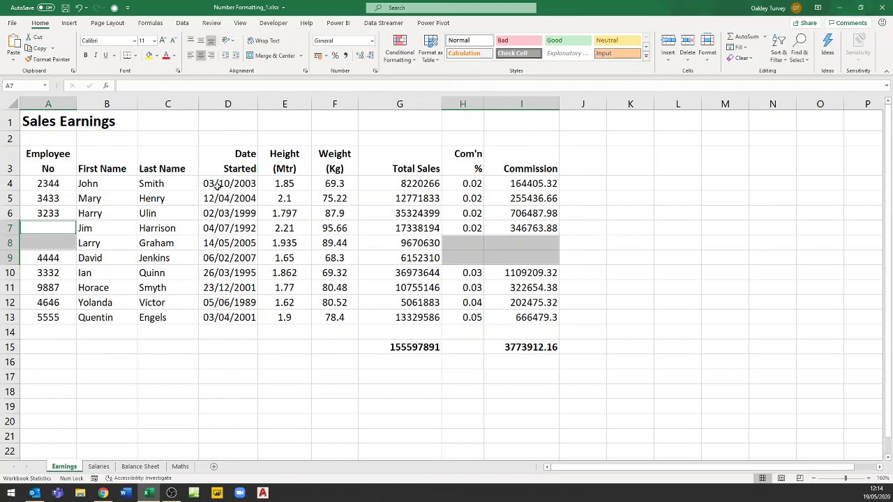
# Reselect the earnings table from C9 and pick only its blank cells through Go To Special's Blanks option.
pyautogui.moveTo(51, 160); pyautogui.dragTo(527, 320)
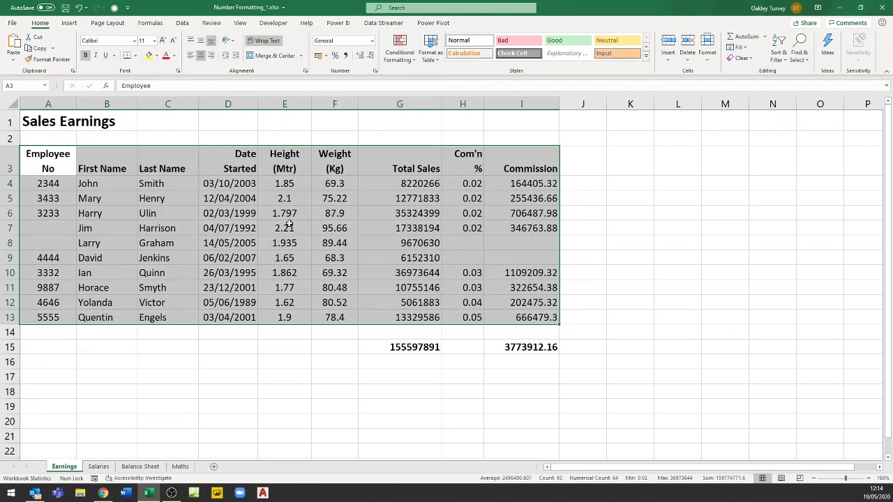
pyautogui.click(207, 199)
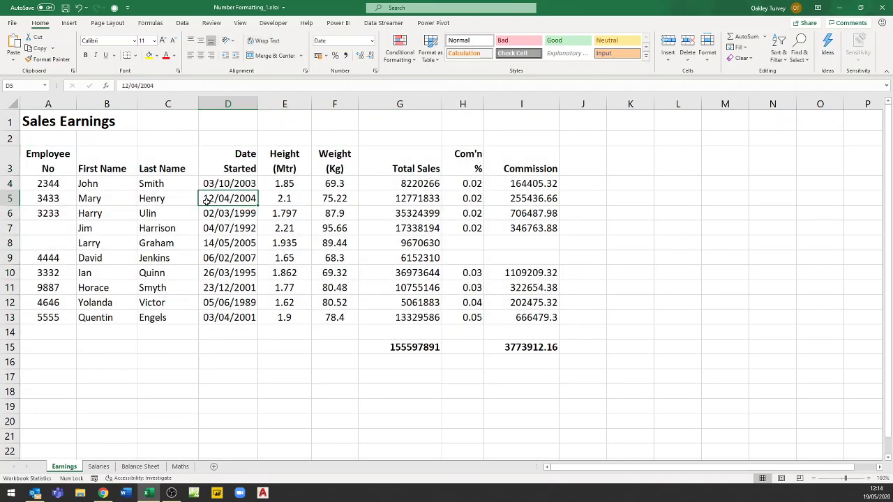
pyautogui.click(160, 254)
pyautogui.hotkey('ctrl', 'a')
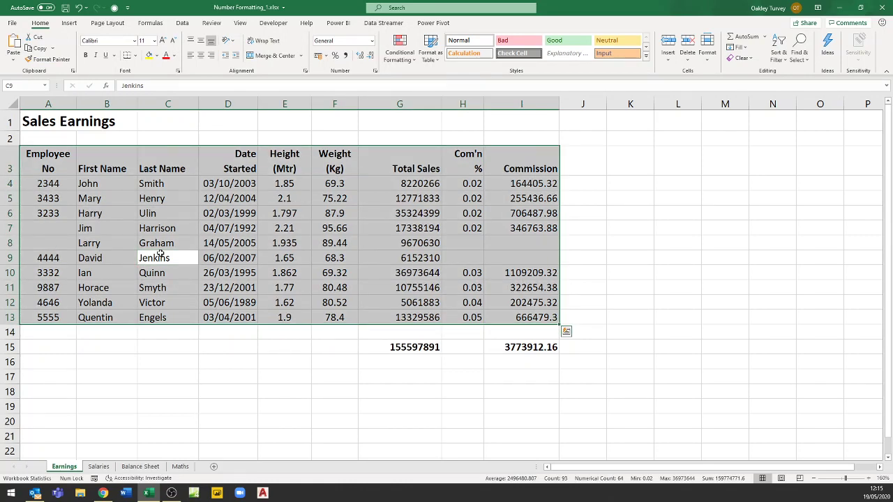
pyautogui.press('alt')
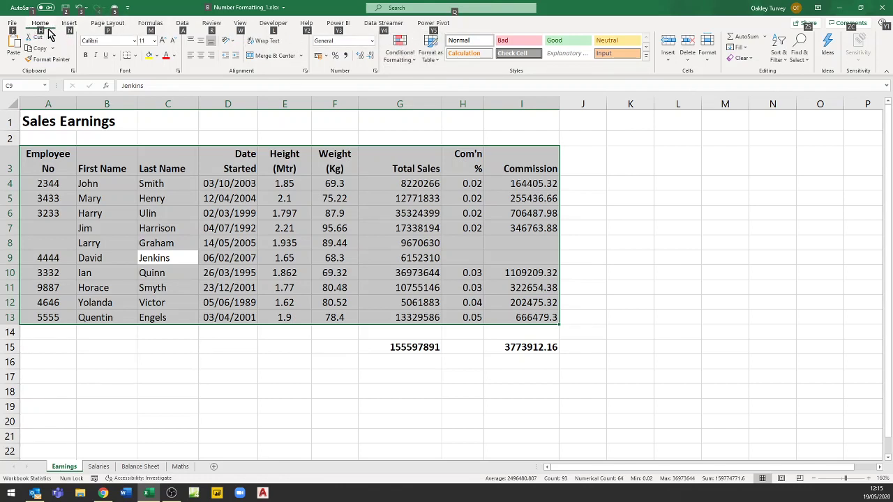
pyautogui.press('h')
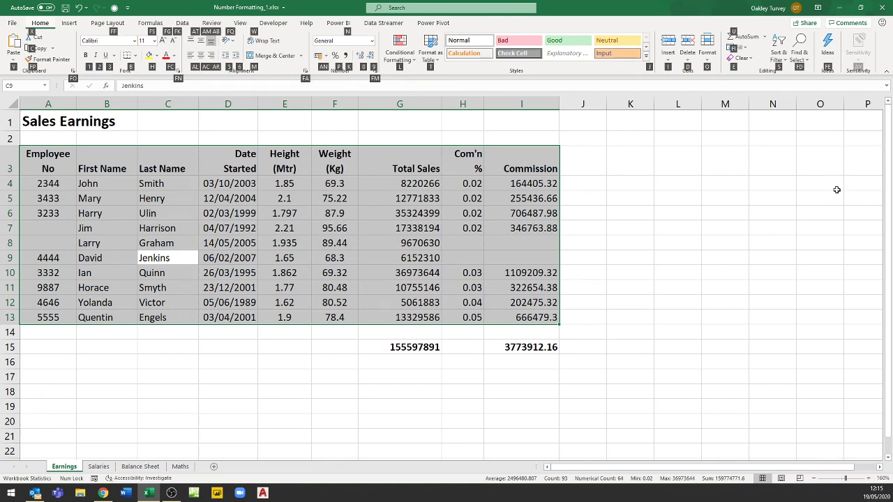
pyautogui.press('f')
pyautogui.press('d')
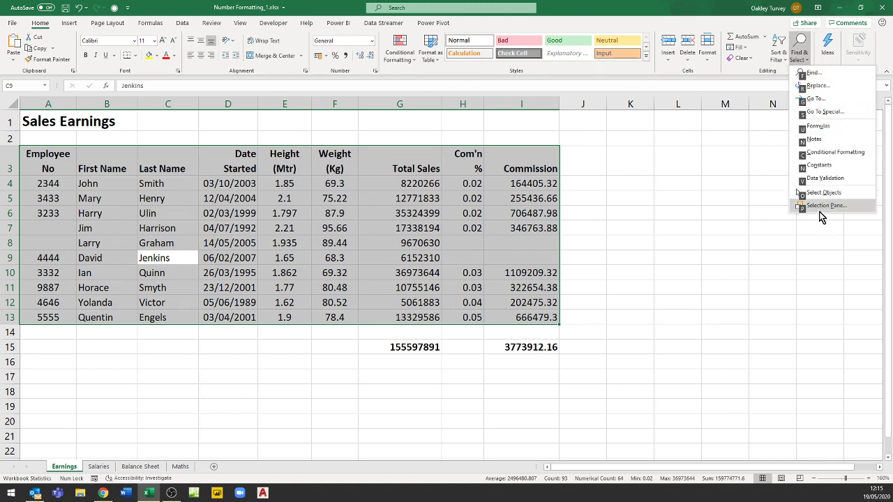
pyautogui.click(851, 122)
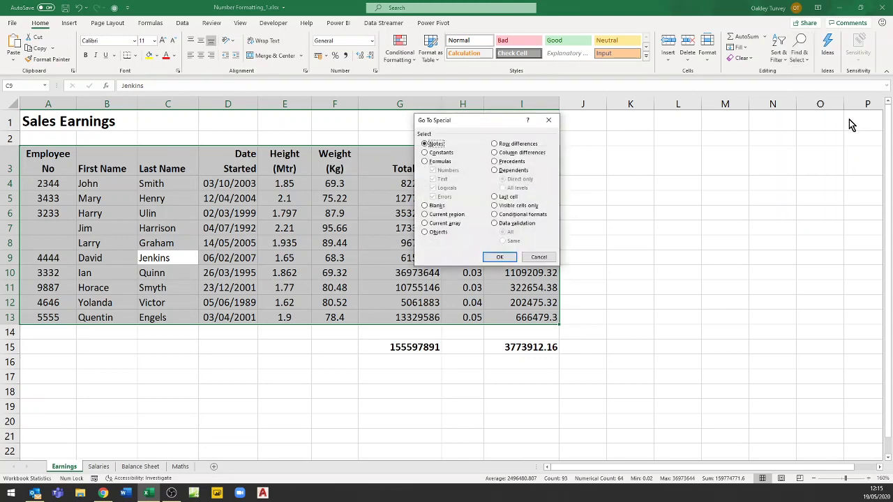
pyautogui.click(439, 206)
pyautogui.press('Return')
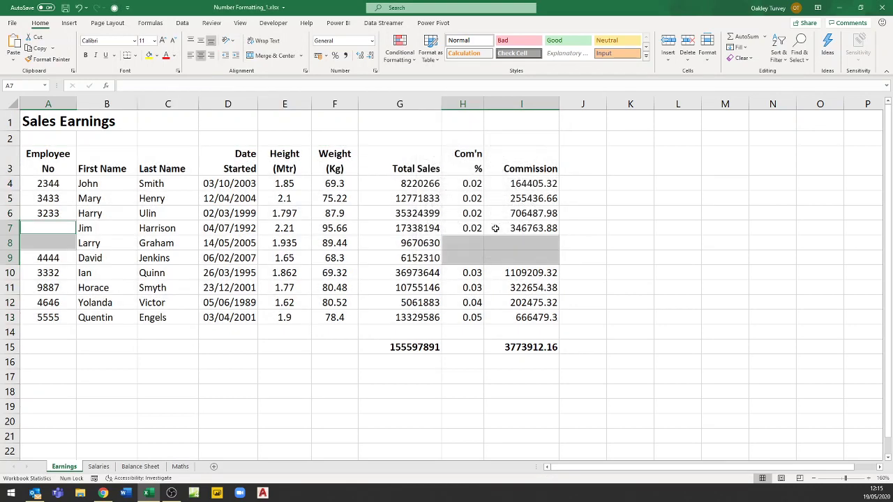
# Select the earnings table around C8, and remove and re-add the Go To Special command on the Quick Access Toolbar.
pyautogui.click(181, 239)
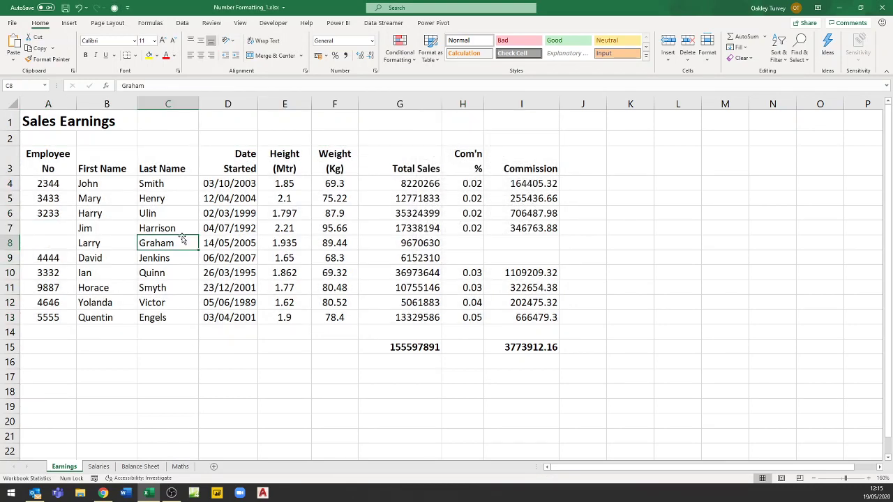
pyautogui.hotkey('ctrl', 'a')
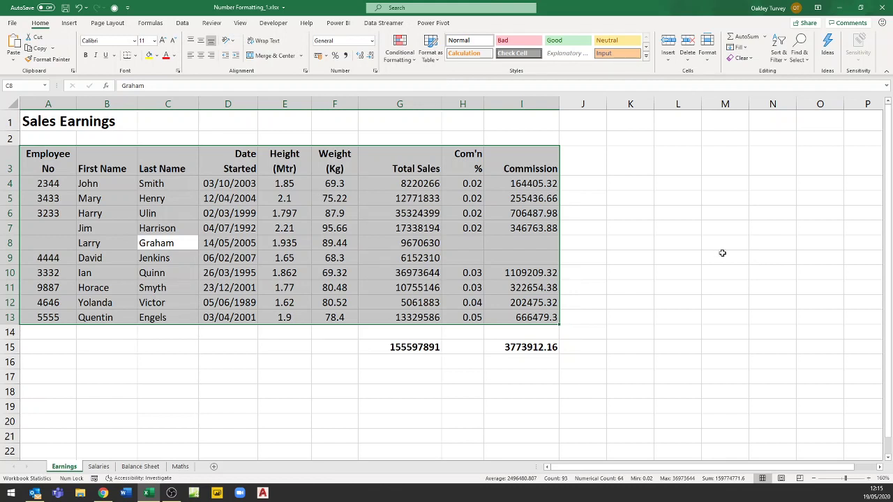
pyautogui.rightClick(131, 14)
pyautogui.click(161, 19)
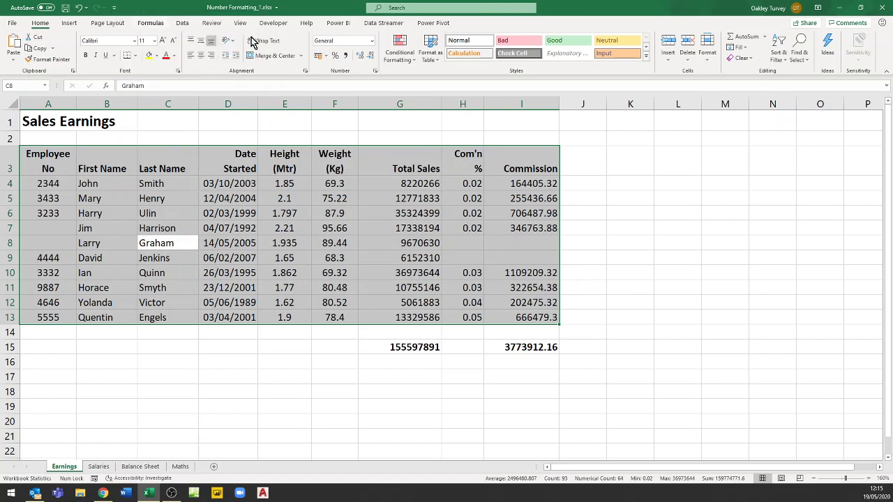
pyautogui.click(802, 55)
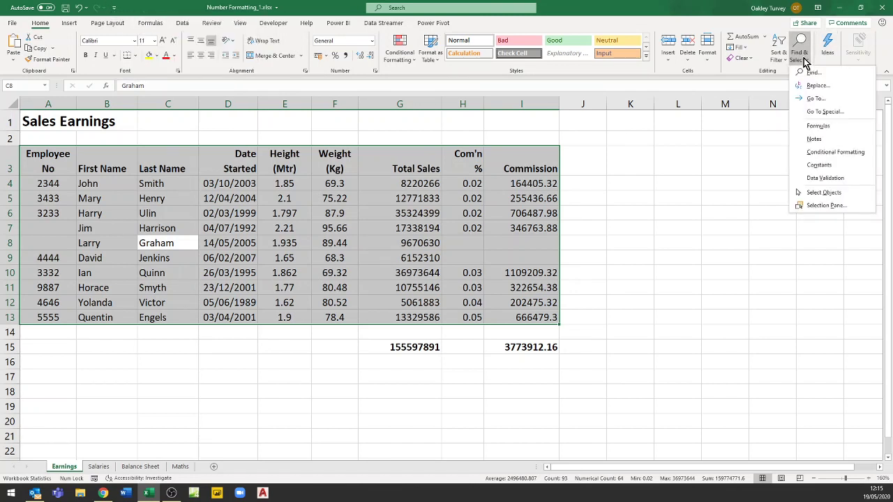
pyautogui.rightClick(821, 117)
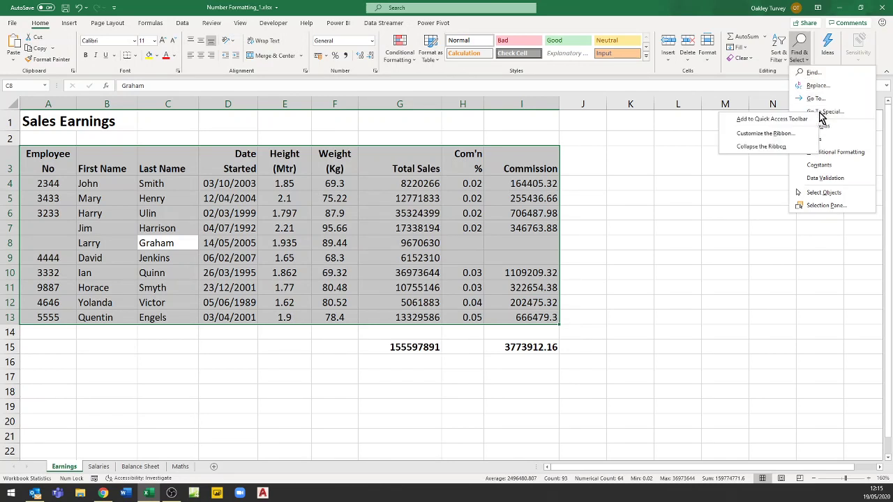
pyautogui.click(774, 118)
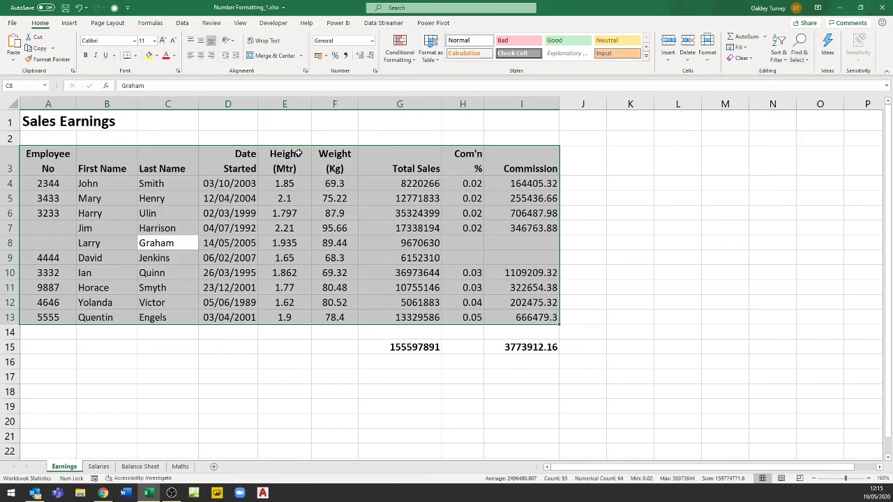
# Select the blank cells of the selected table using the Quick Access Toolbar's Go To Special command with Blanks.
pyautogui.press('alt')
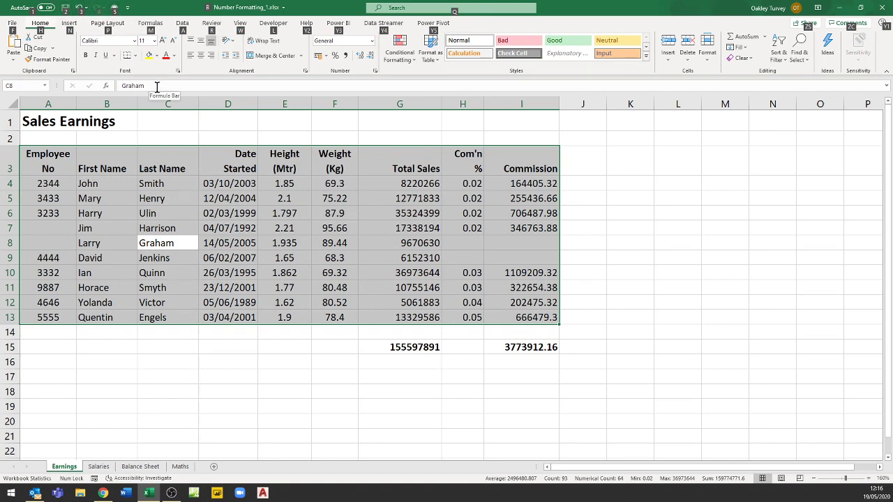
pyautogui.press('4')
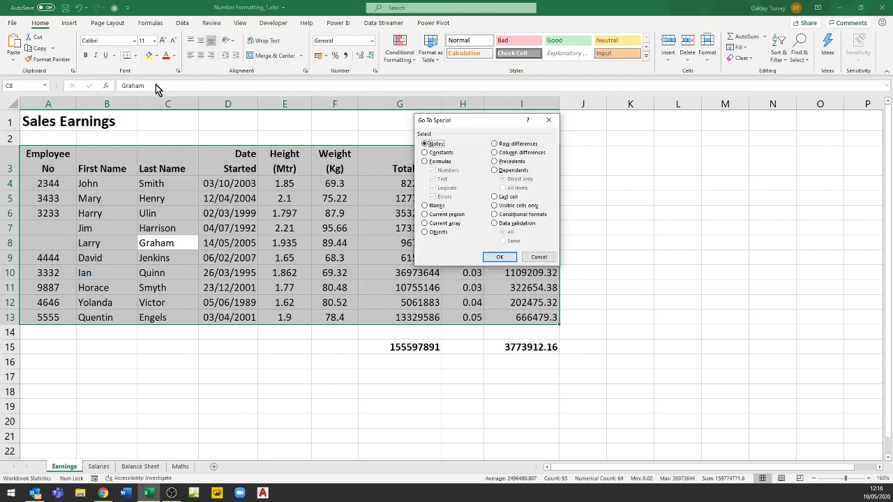
pyautogui.hotkey('alt', 'k')
pyautogui.press('Return')
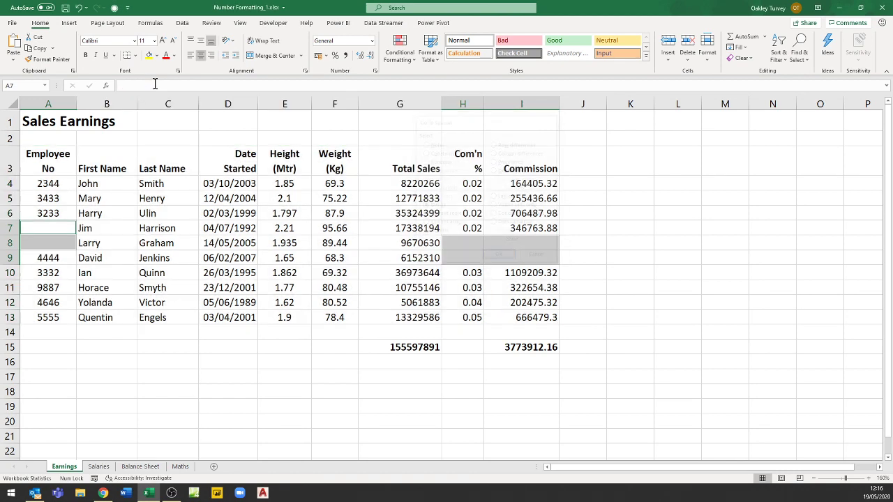
# Select the blank cells of the table around D8 with Go To Special's Blanks option, and minimise the workbook window.
pyautogui.click(232, 241)
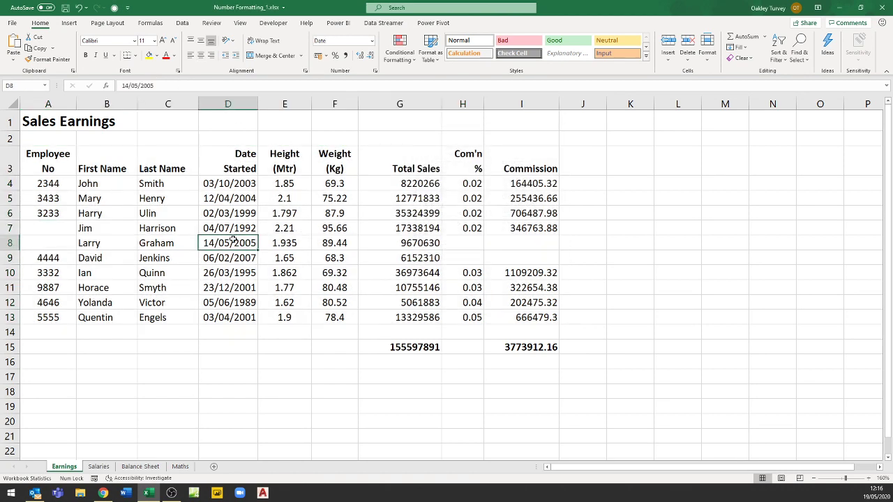
pyautogui.hotkey('ctrl', 'a')
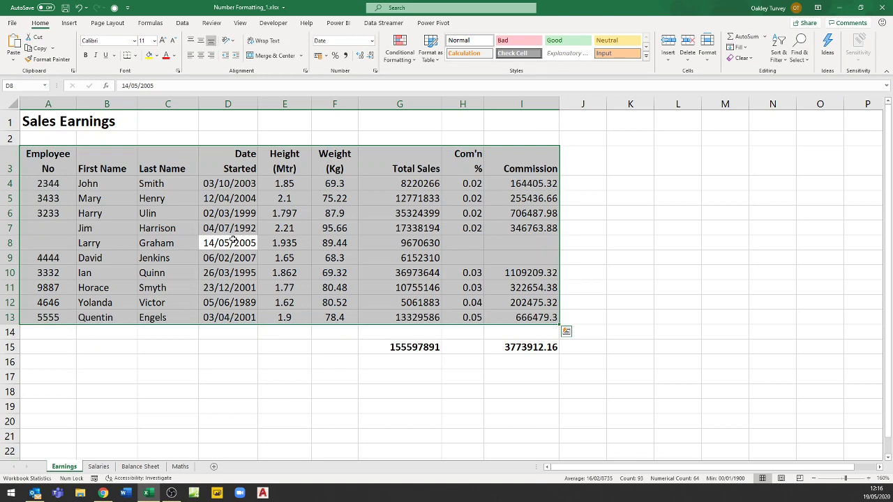
pyautogui.hotkey('alt', '4')
pyautogui.hotkey('alt', 'k')
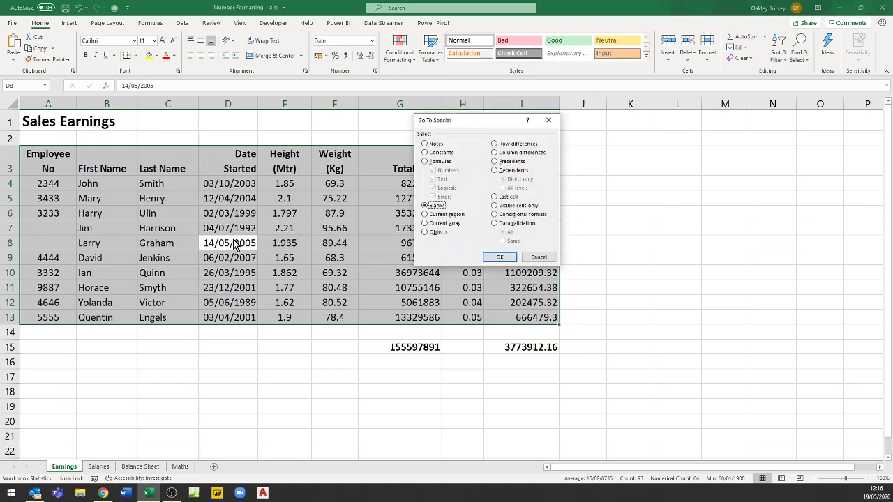
pyautogui.press('Return')
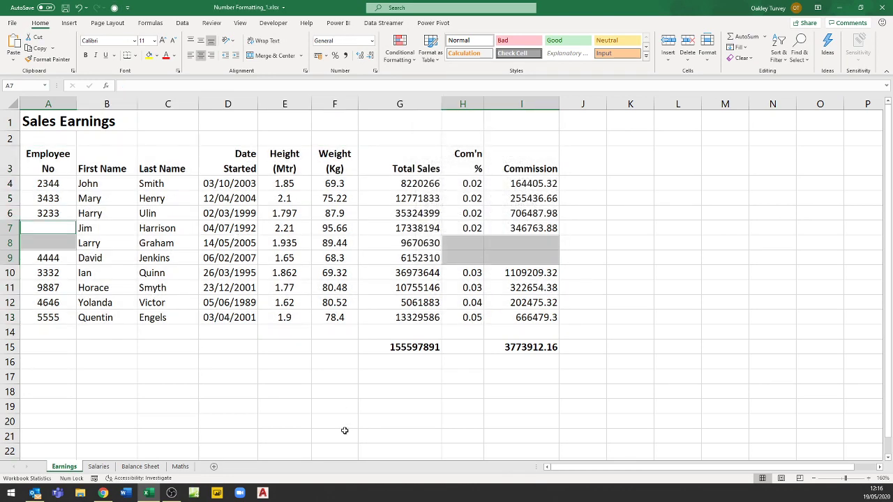
pyautogui.click(842, 9)
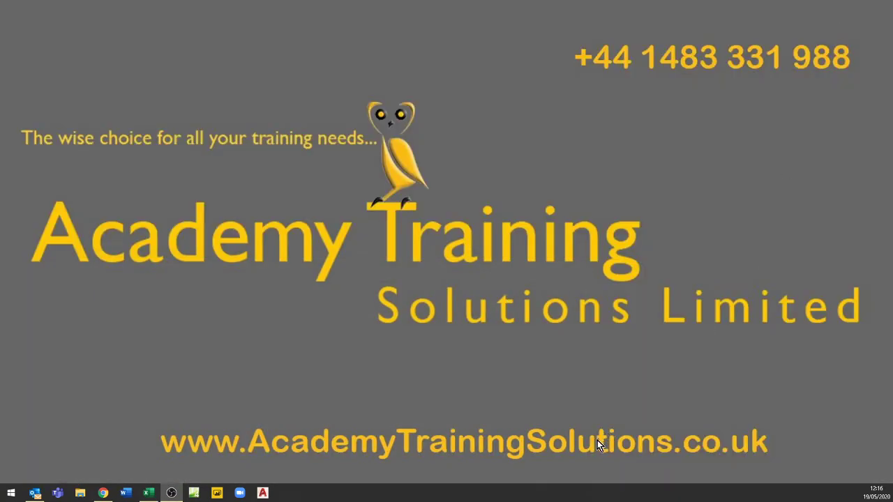